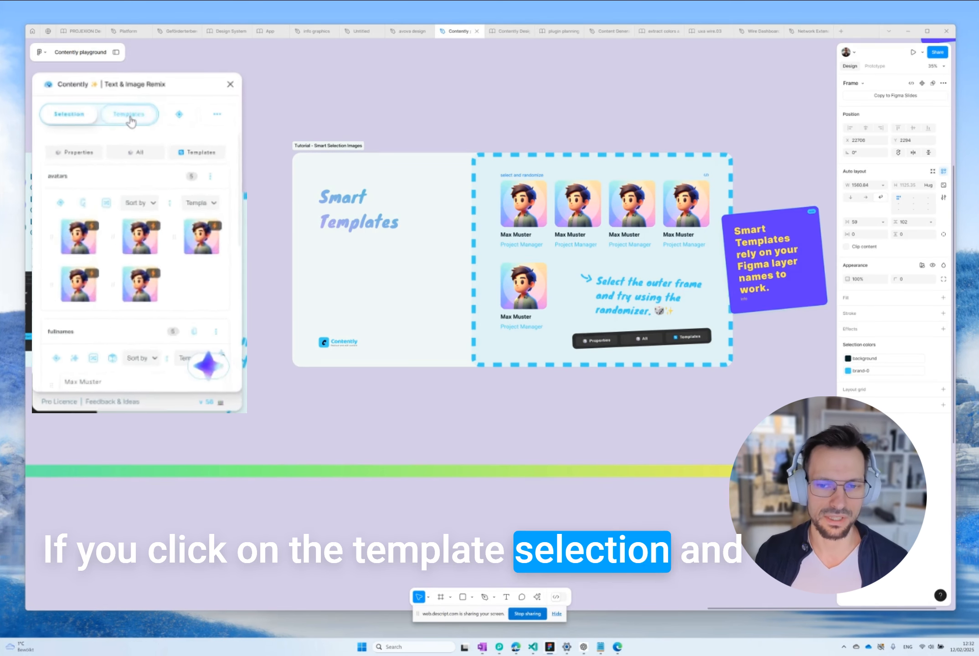
Look through the plugin's template library, from the Avatars image template to the user and system templates
click(111, 109)
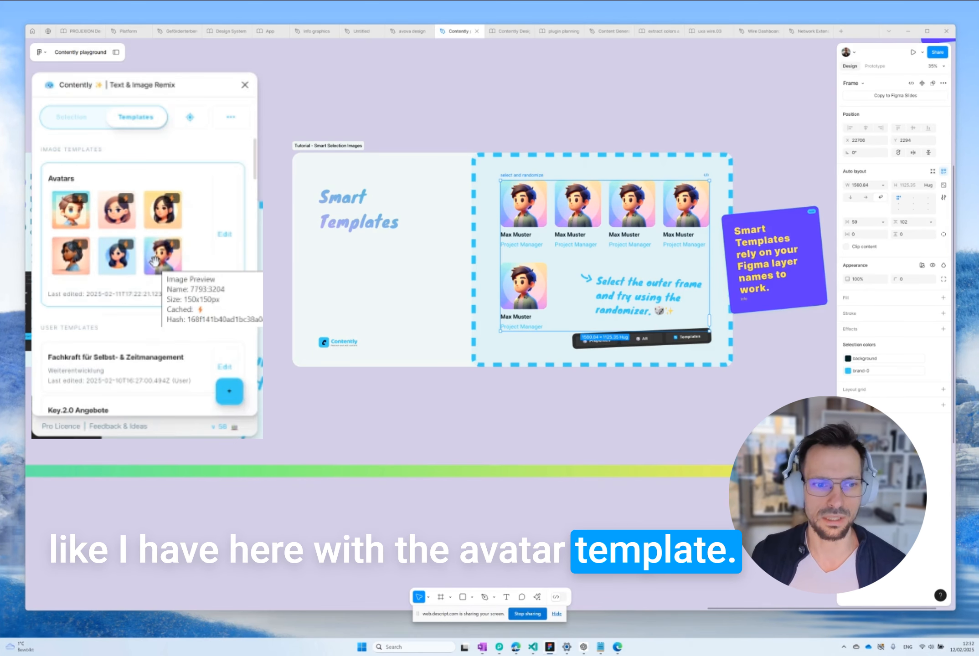
scroll(155, 260, down, 3)
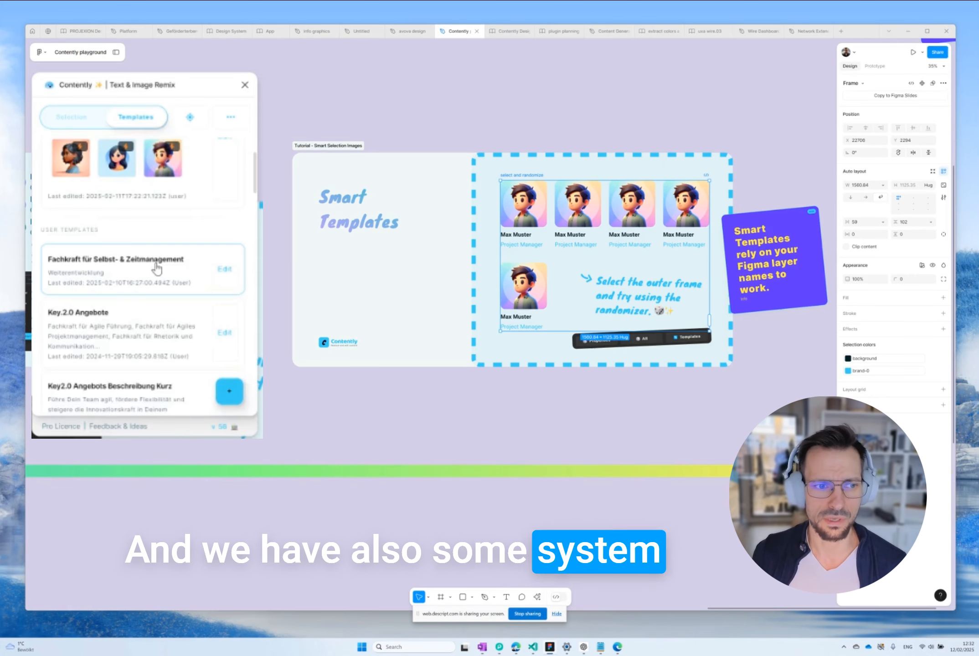
scroll(157, 269, down, 15)
scroll(156, 269, down, 10)
scroll(156, 268, up, 20)
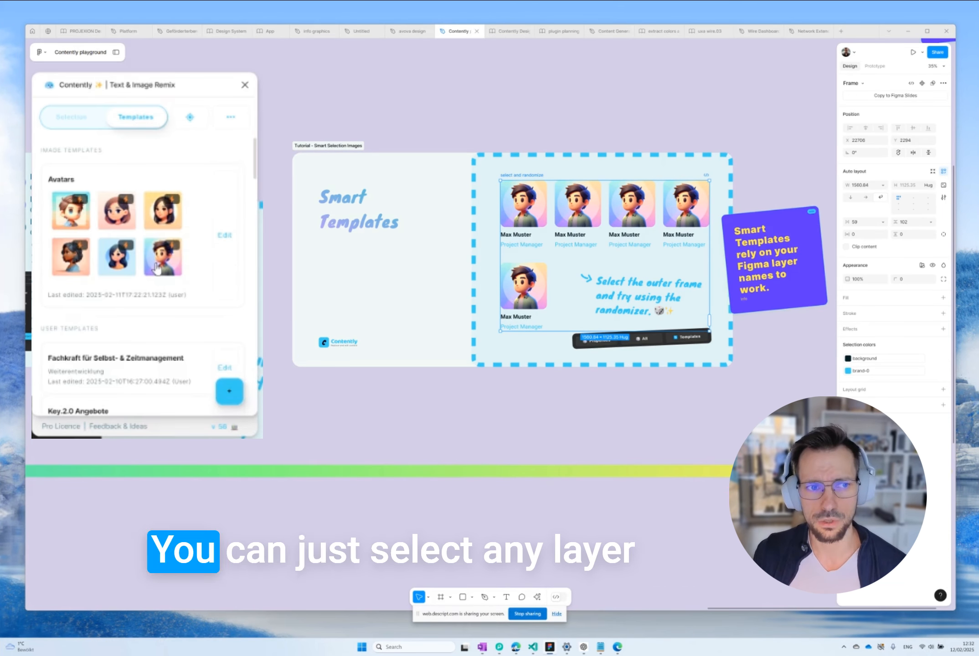
Randomize all content and component properties of the selected "select and randomize" frame, repeating it for new variations
click(71, 118)
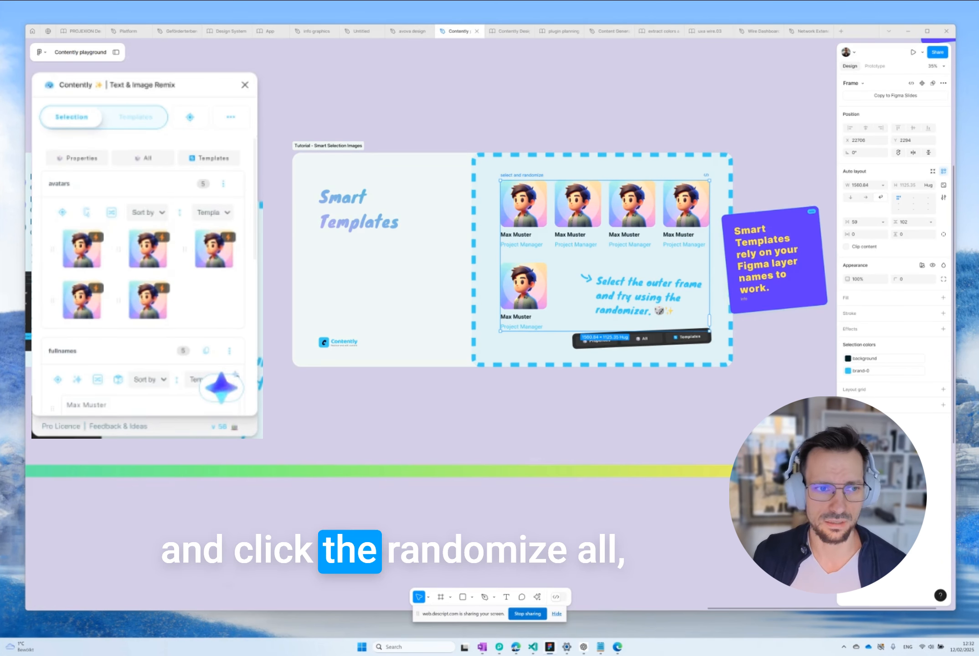
click(203, 159)
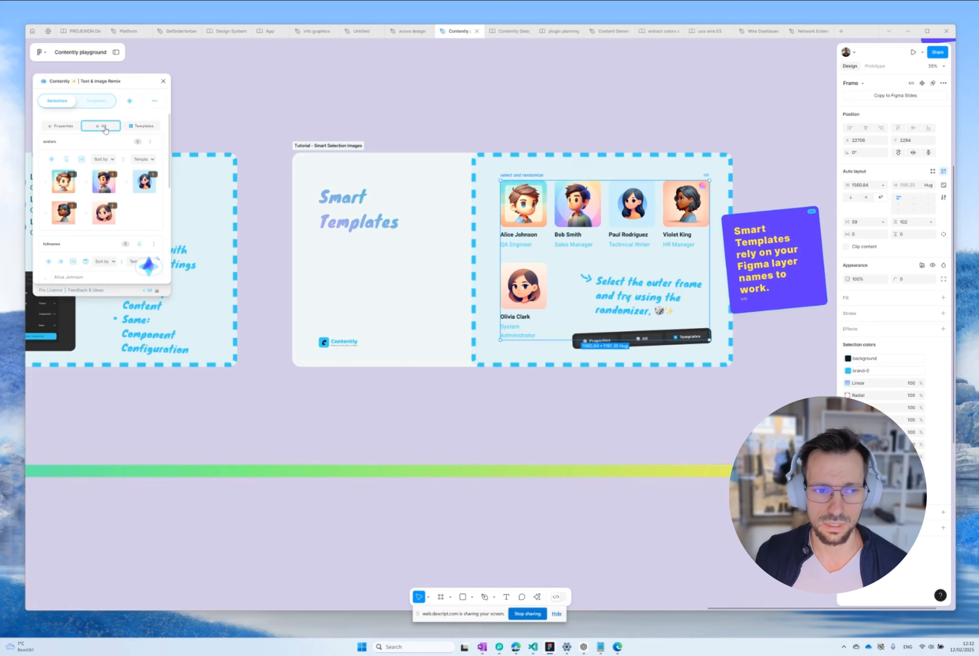
click(104, 128)
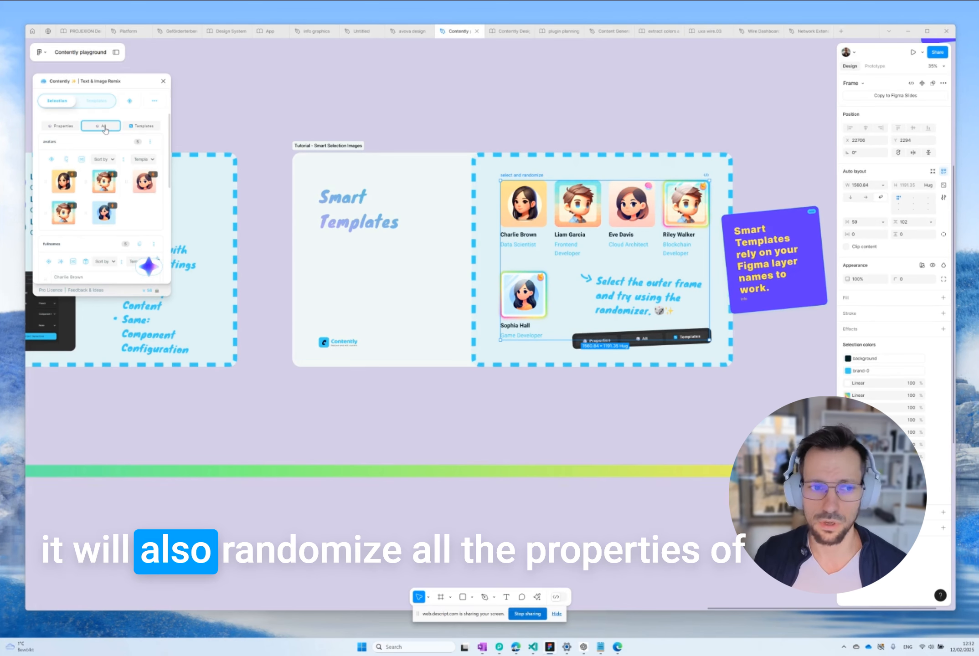
click(106, 131)
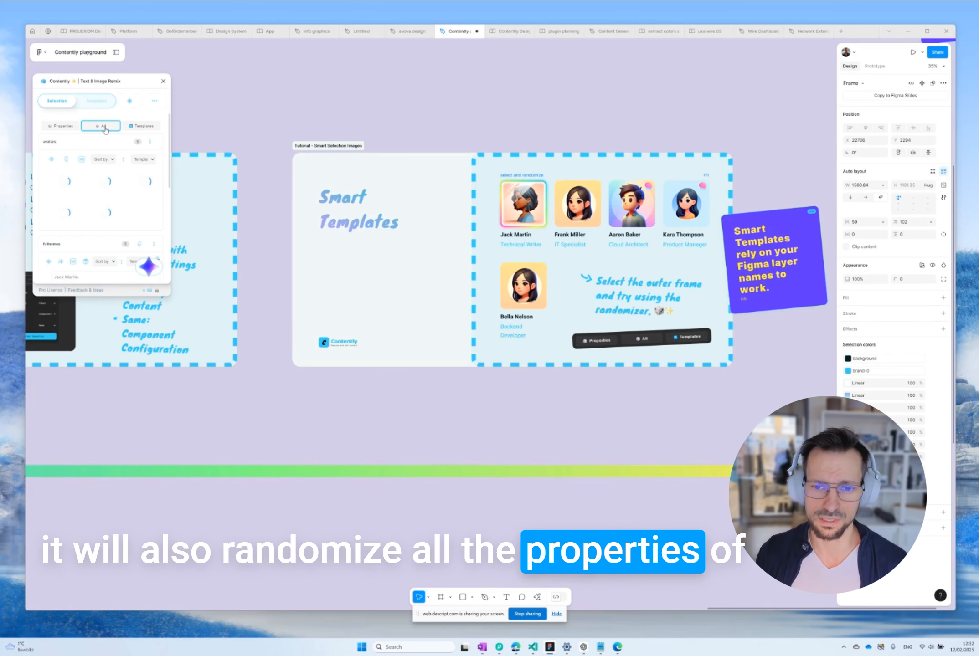
Randomize only the component properties of the selected cards, and refill their avatars and texts with random template content
click(71, 129)
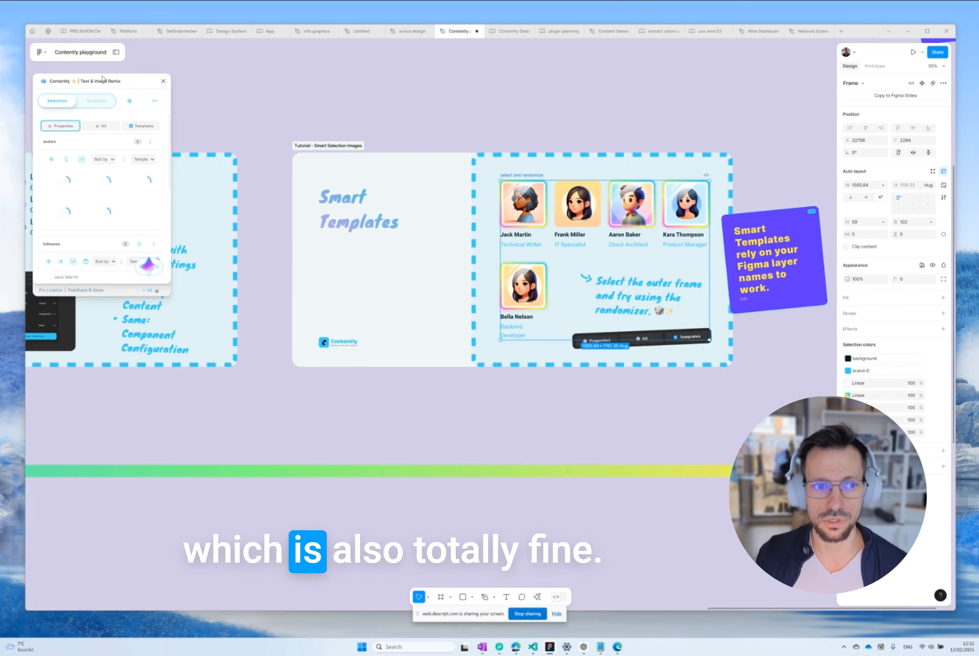
drag(128, 90, 385, 122)
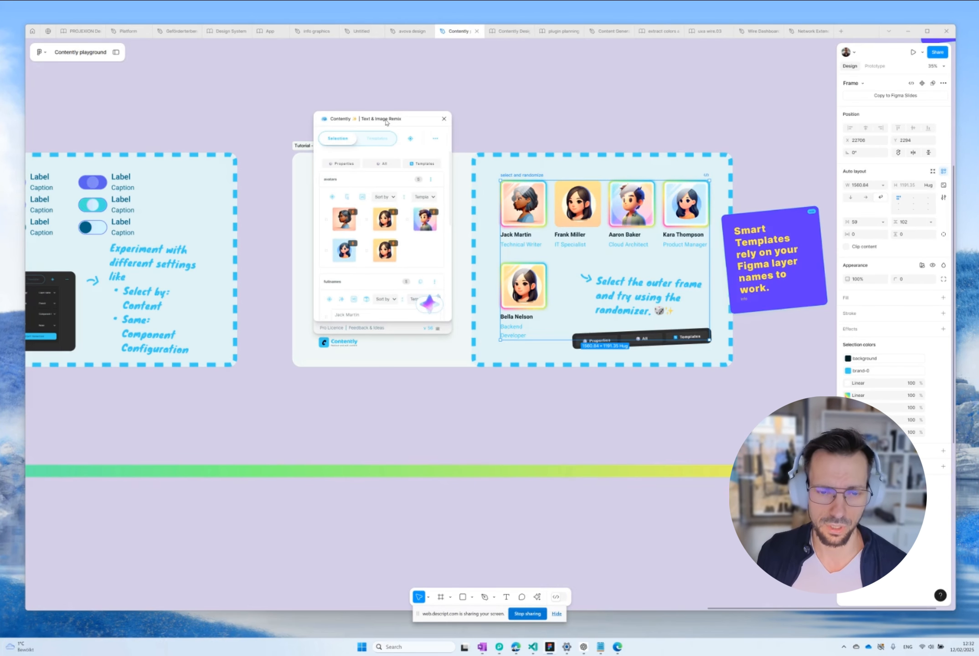
click(419, 167)
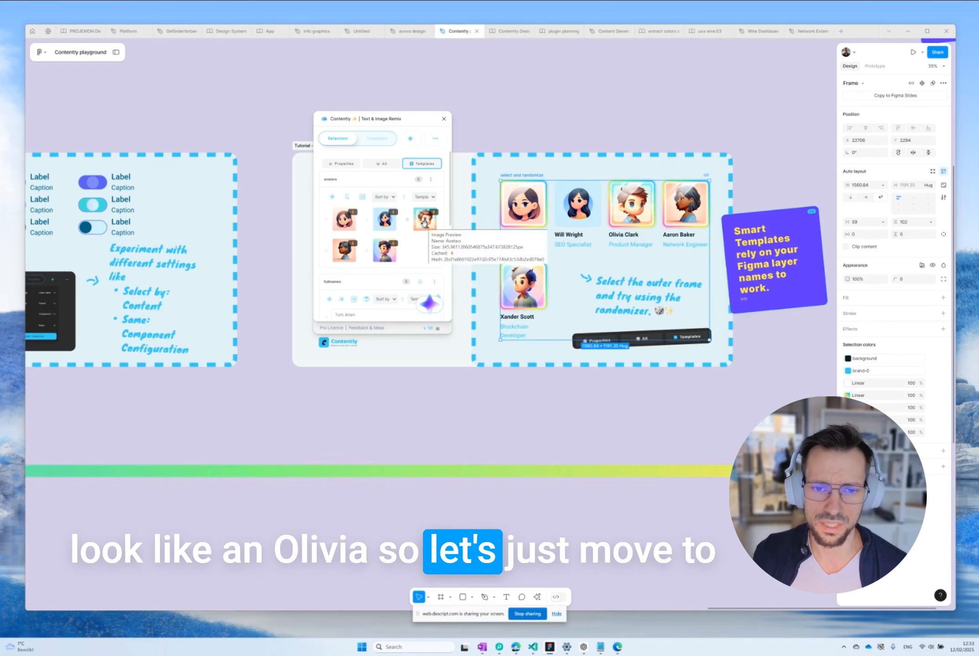
Swap the avatar images of the second and third cards, and move the third full name above the second
mouse_move(423, 222)
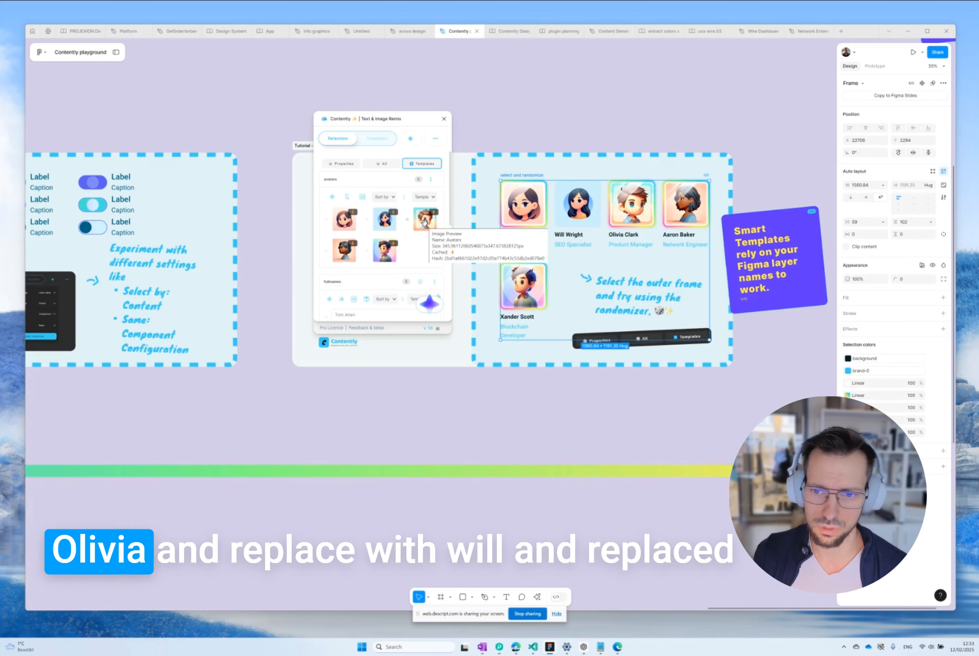
drag(387, 227, 386, 223)
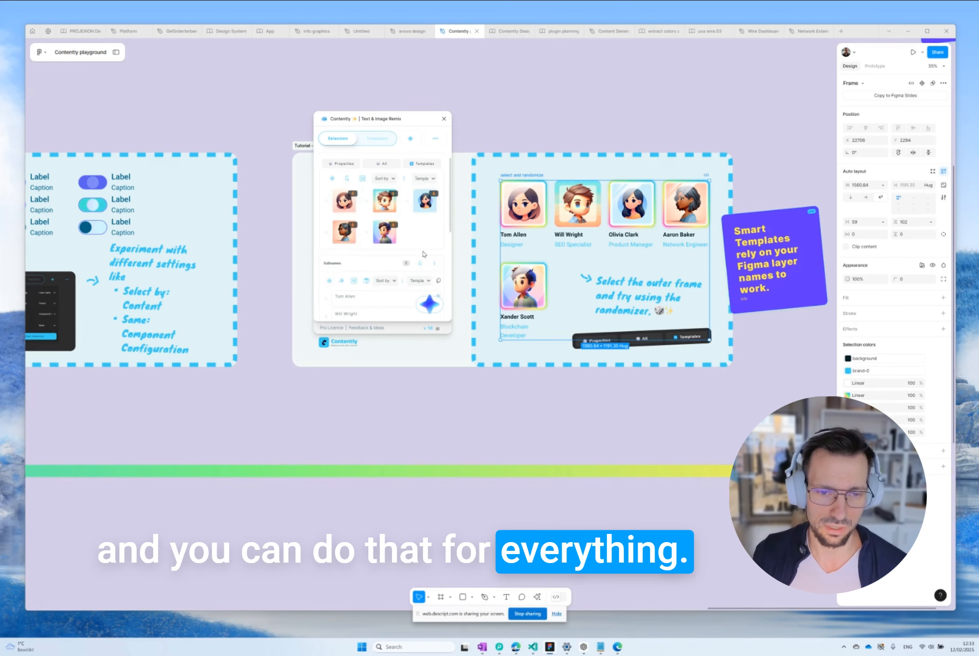
scroll(424, 254, down, 1)
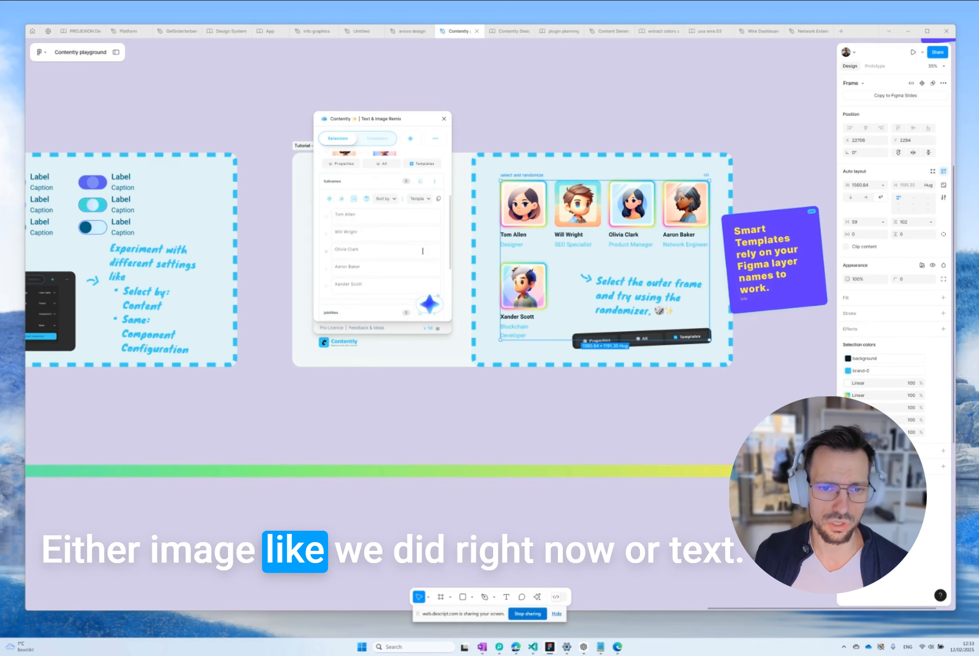
scroll(423, 251, down, 1)
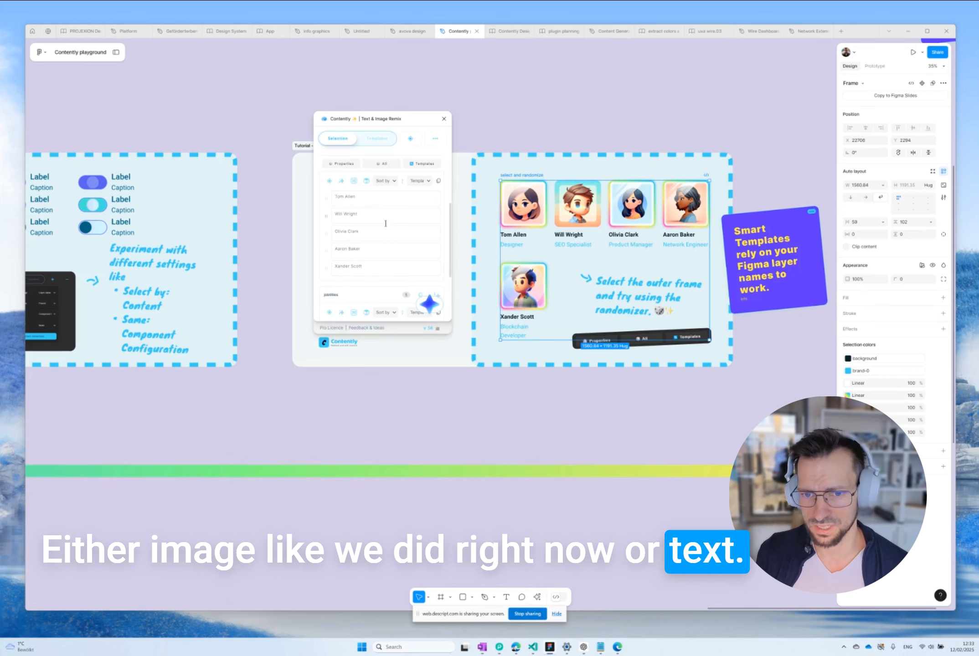
scroll(387, 224, up, 1)
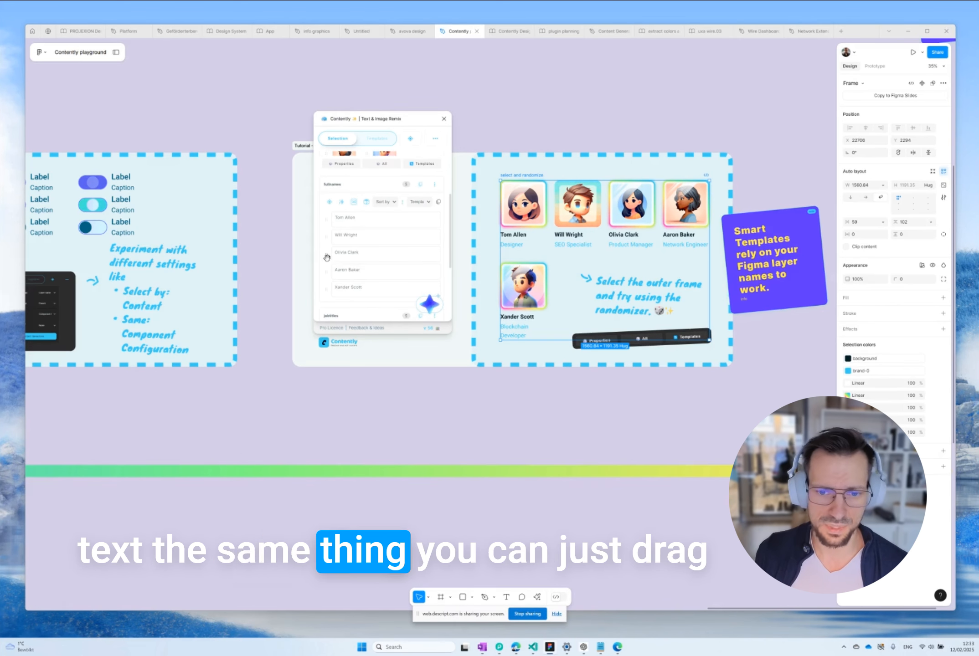
drag(328, 259, 327, 226)
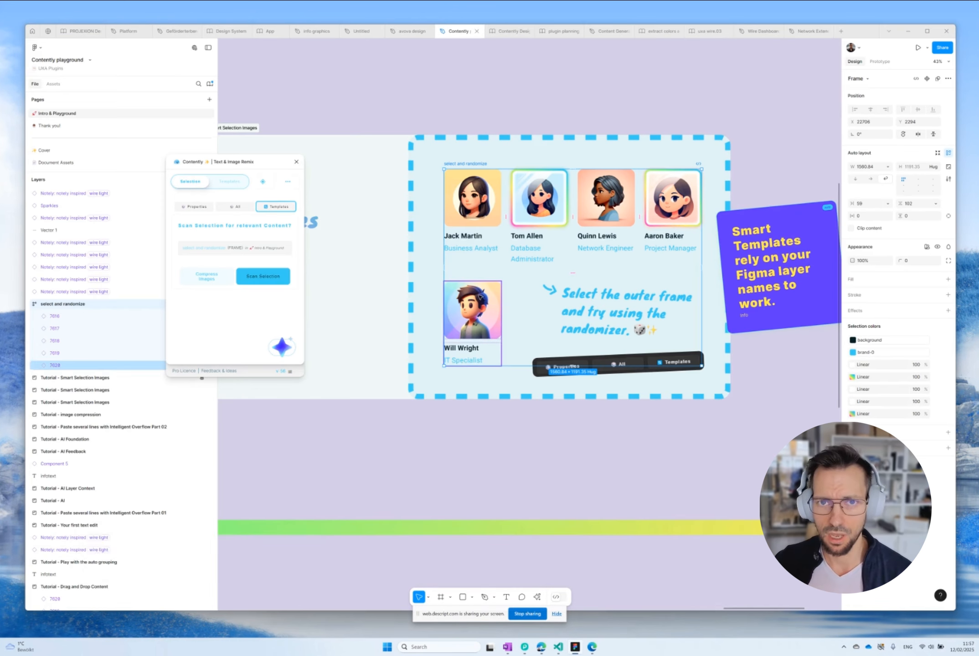
Get AI feedback from the plugin on the "Daily mood tracking mobile app" frame in the AI Feedback tutorial
scroll(479, 296, down, 6)
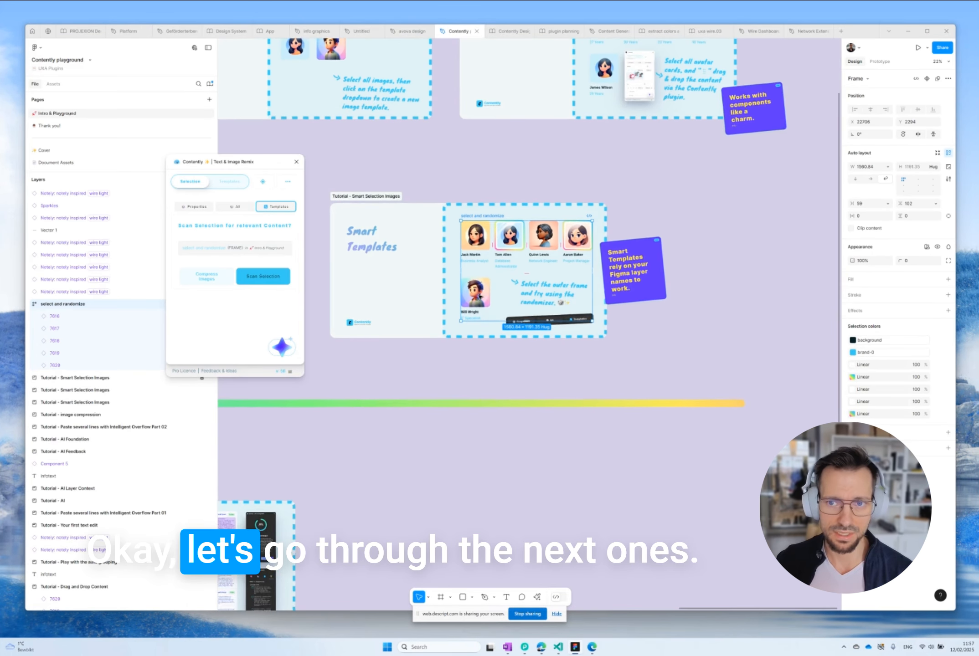
scroll(480, 296, down, 5)
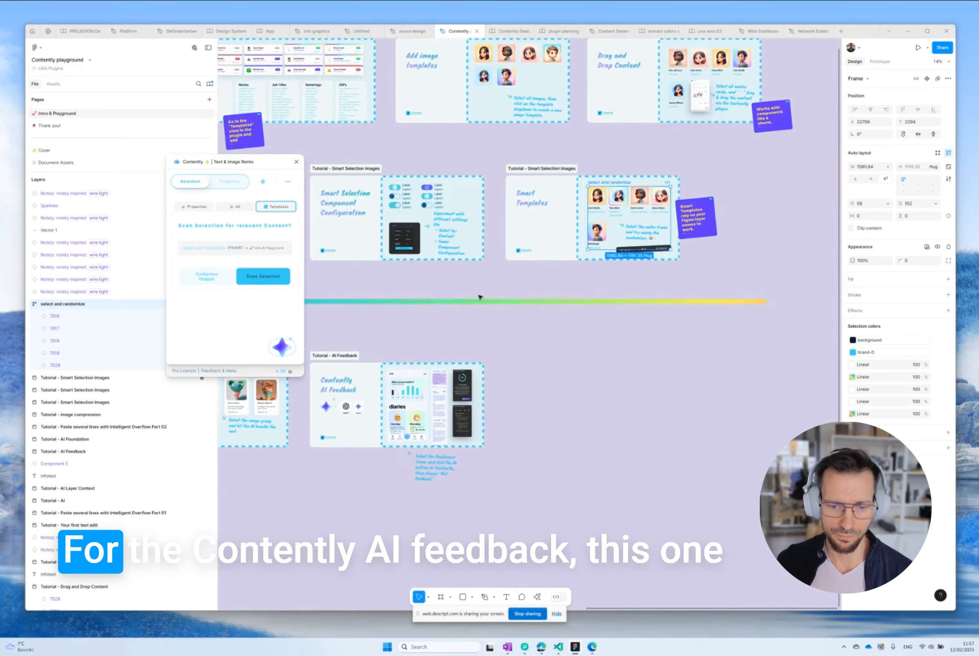
scroll(480, 297, left, 2)
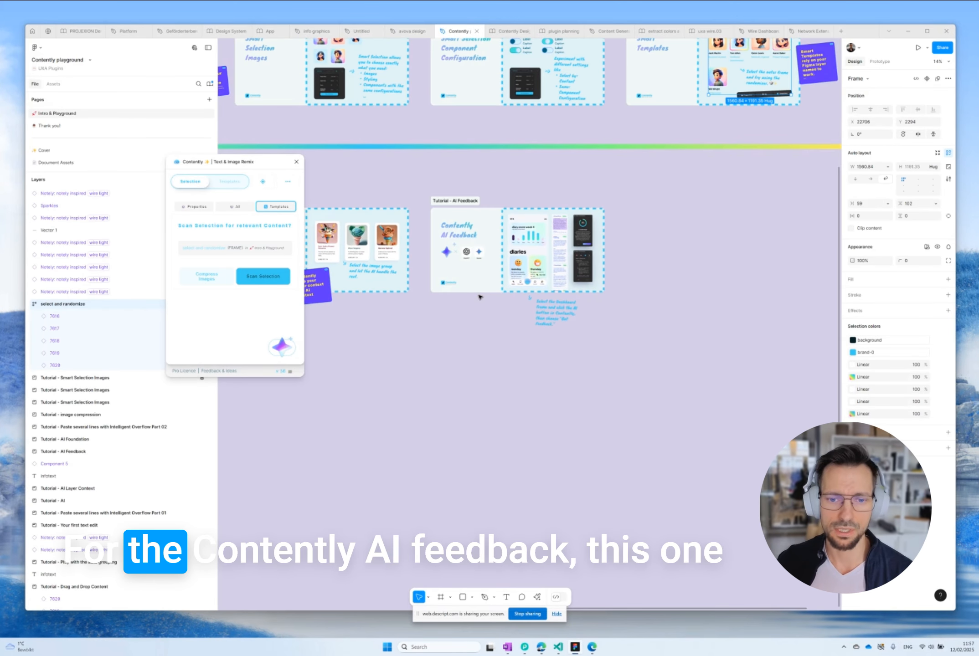
scroll(495, 246, up, 5)
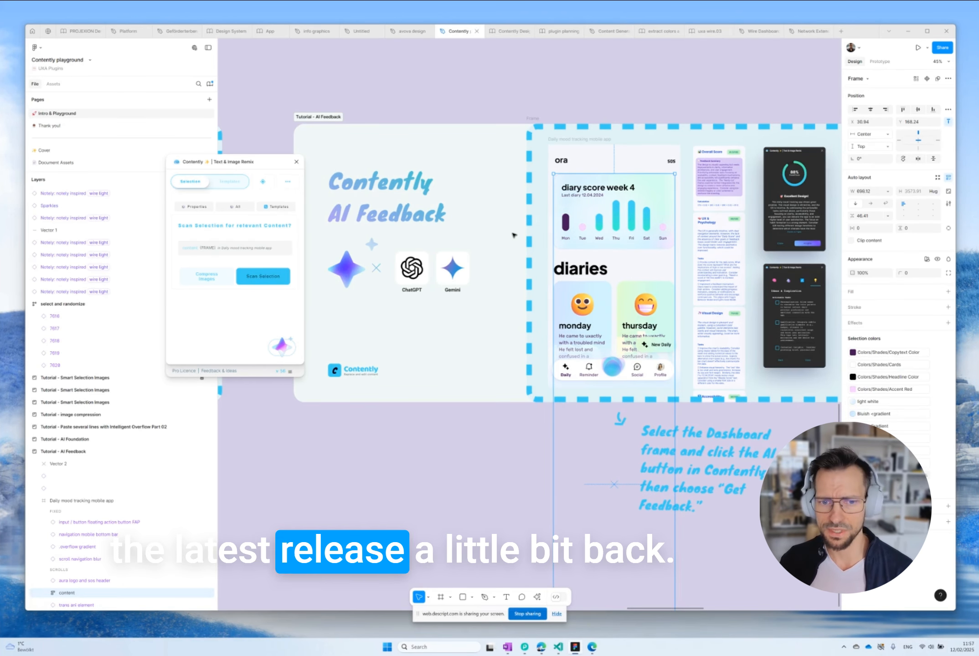
click(598, 141)
scroll(597, 142, right, 4)
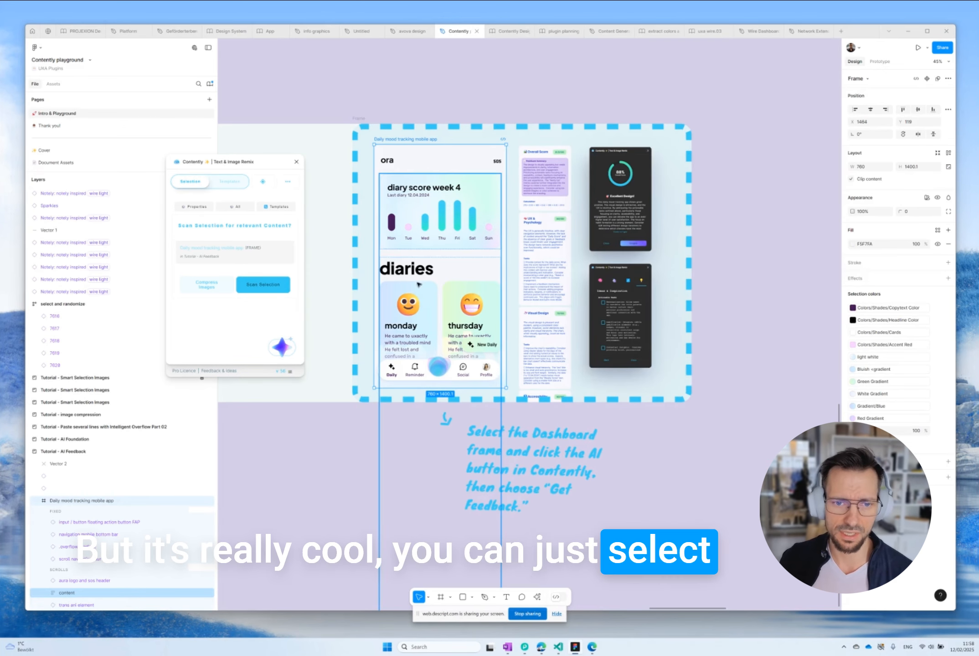
scroll(381, 314, left, 1)
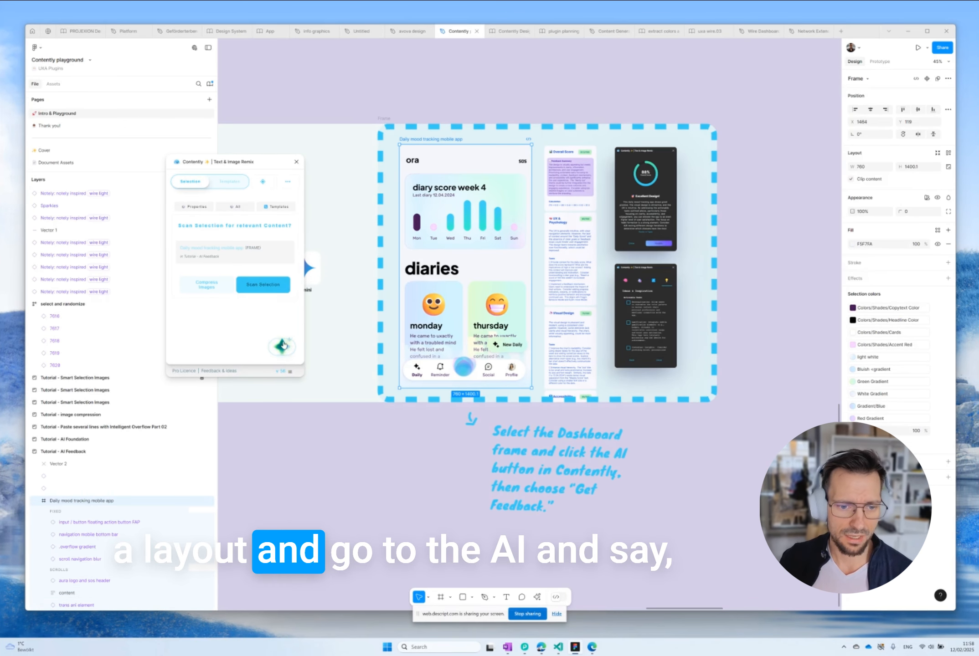
click(282, 345)
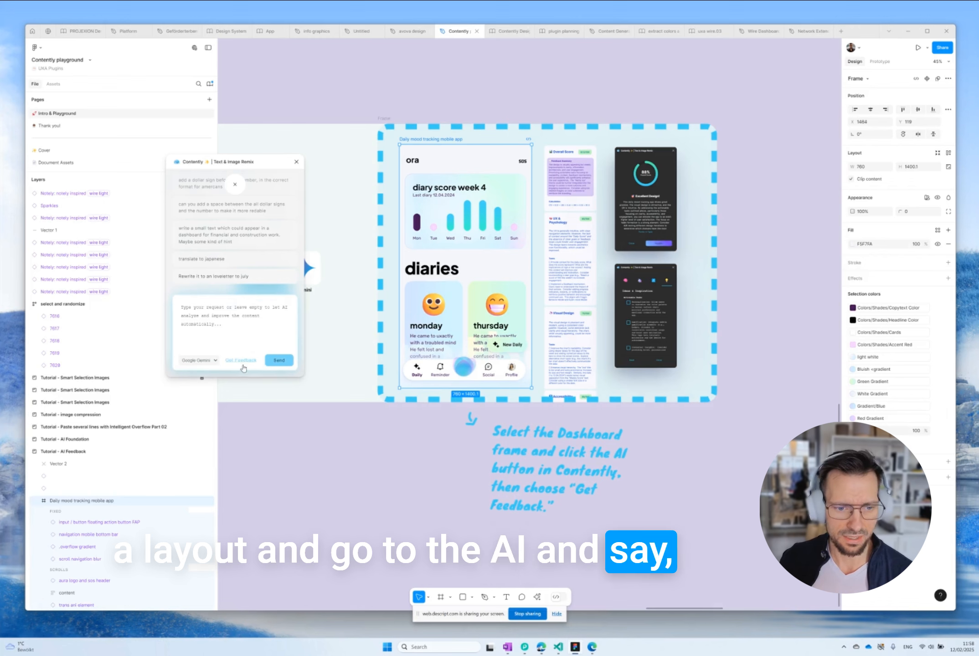
click(240, 361)
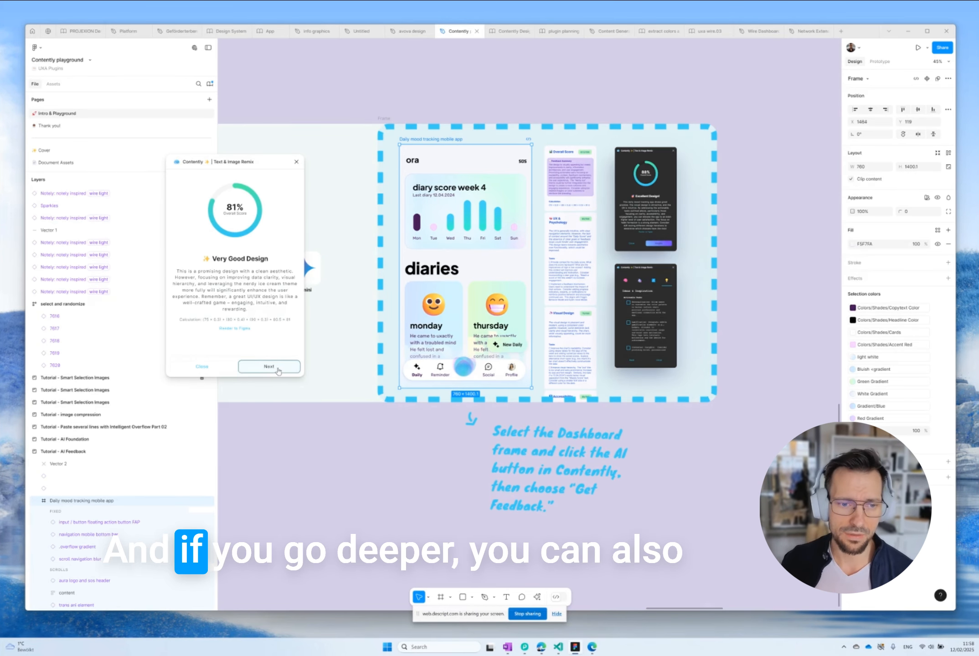
Review the feedback's detail sections with their actionable tasks, from UX & Psychology through Accessibility to Ideas & Inspiration
click(268, 366)
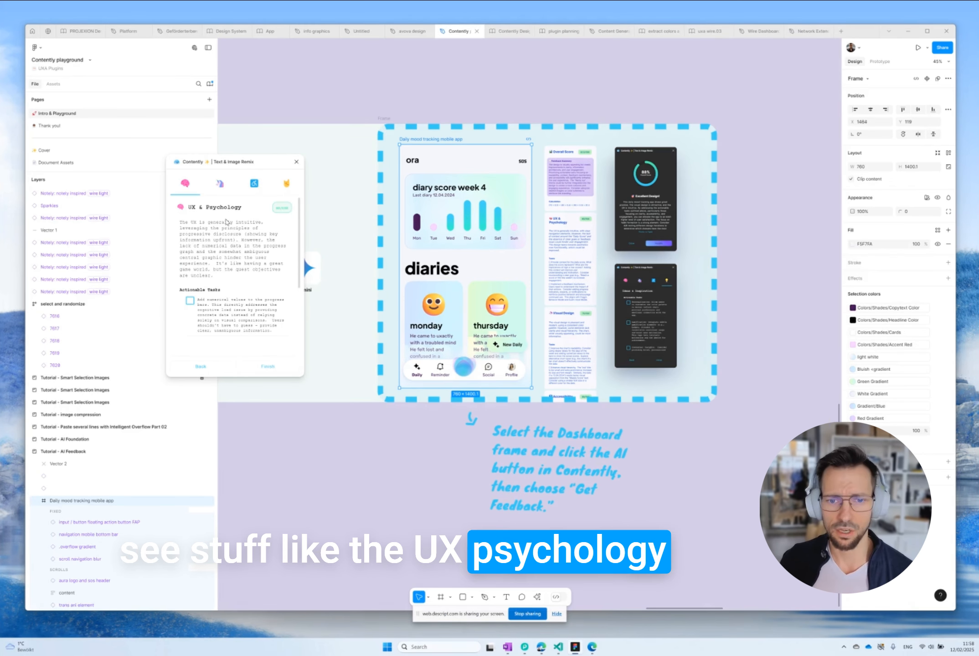
scroll(227, 223, down, 2)
scroll(226, 222, down, 4)
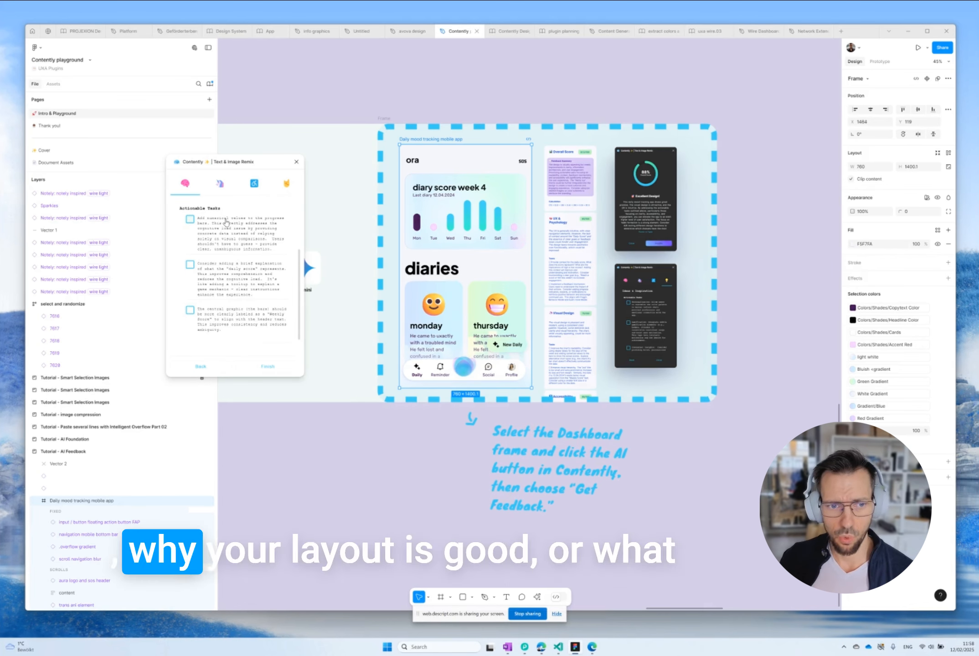
scroll(226, 222, up, 6)
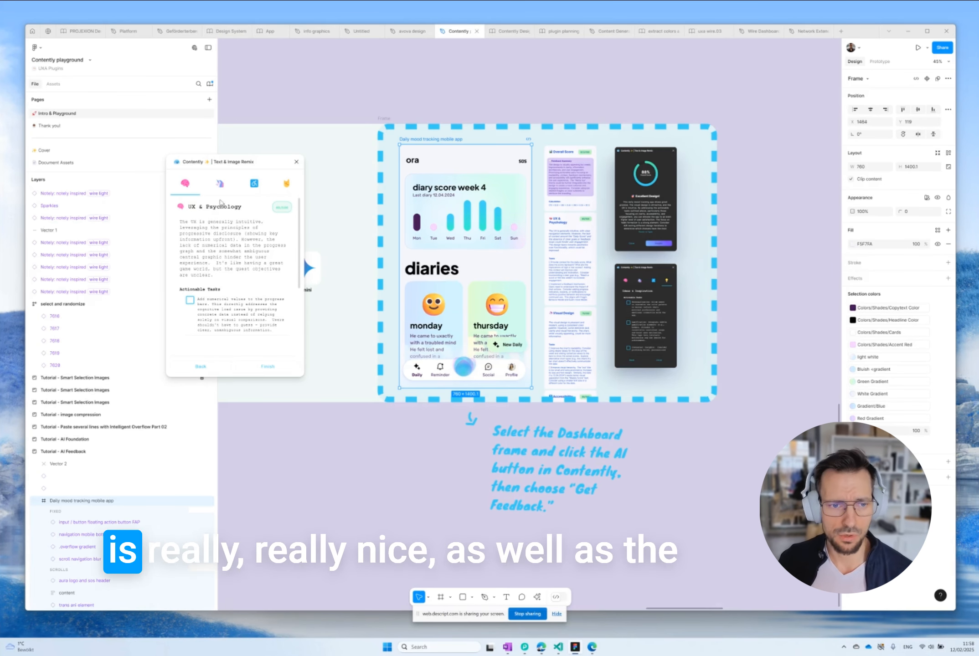
click(219, 190)
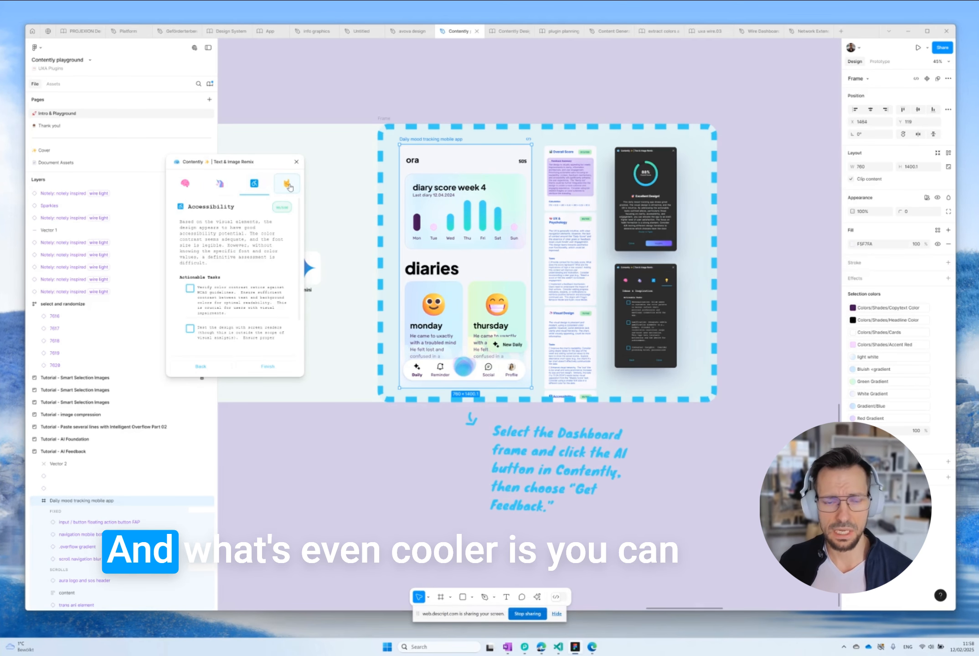
click(289, 185)
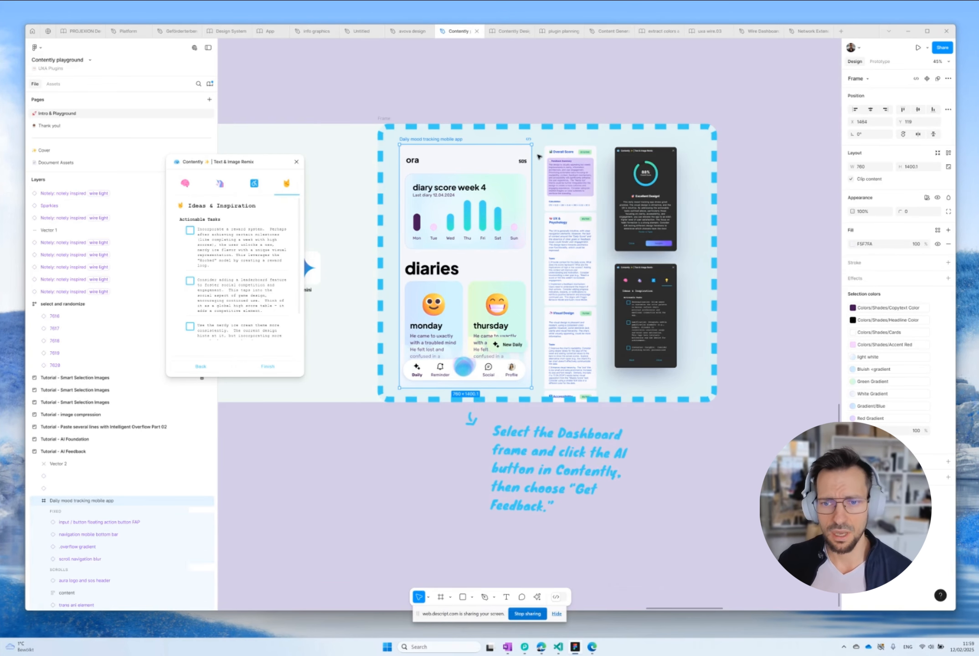
Examine the rendered feedback cards beside the mobile app frame, covering Overall Score, UX & Psychology, Visual Design and their tasks
scroll(539, 157, up, 10)
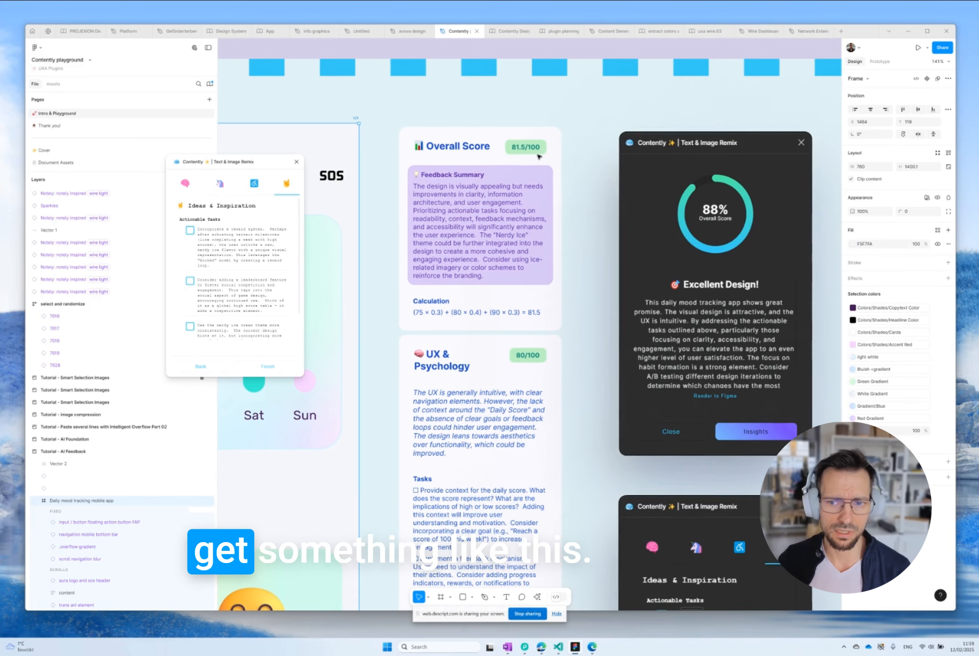
scroll(501, 223, down, 5)
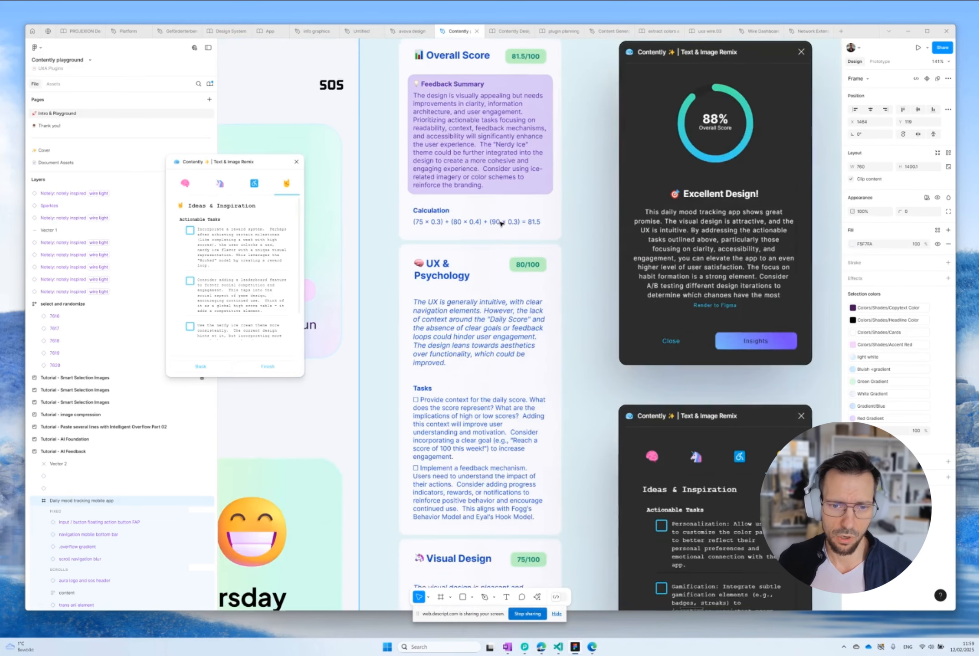
scroll(501, 223, down, 6)
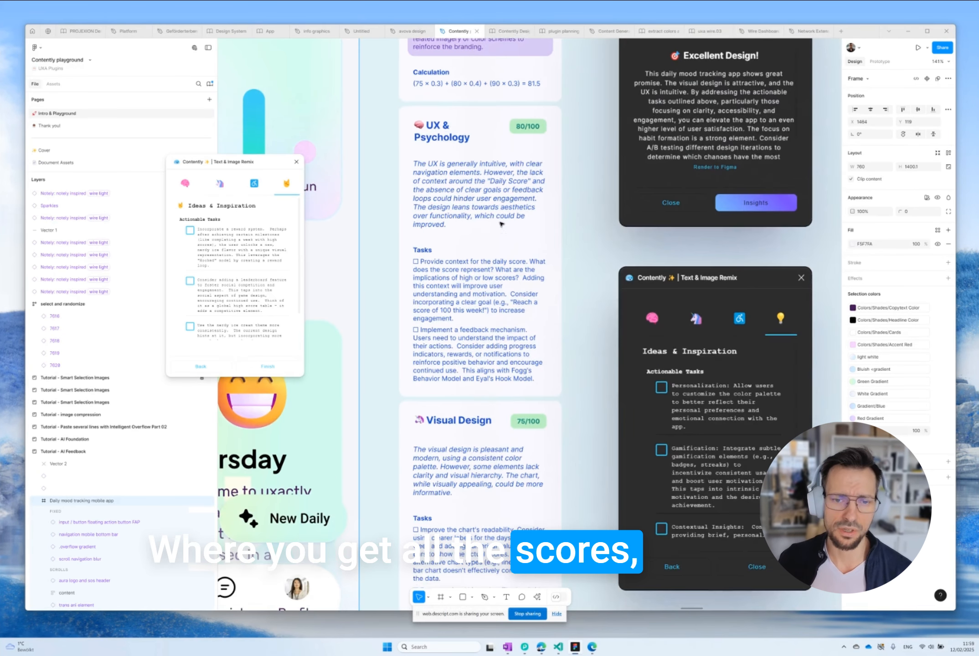
scroll(501, 223, down, 1)
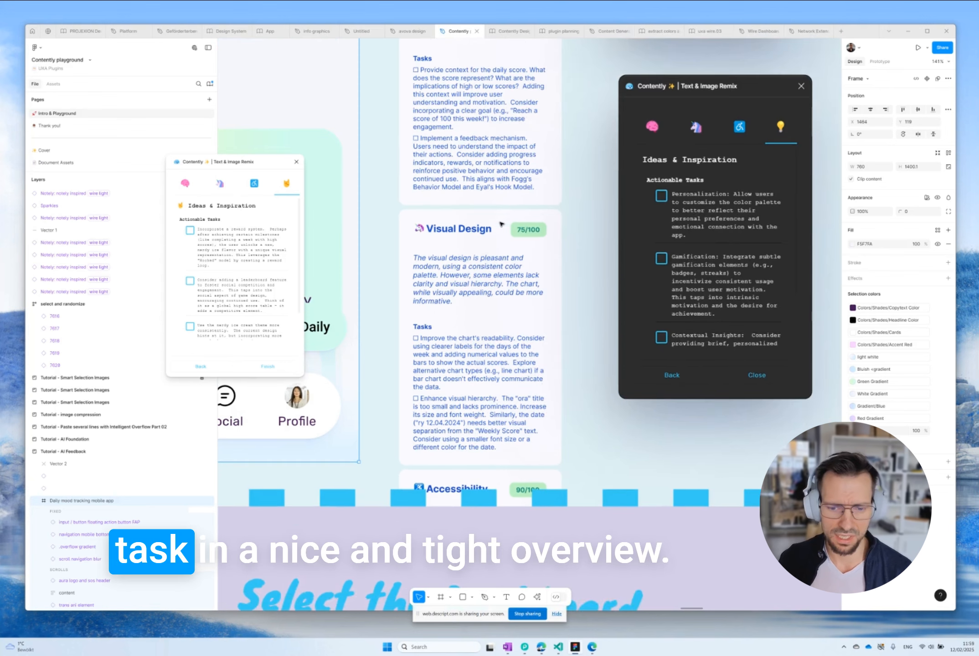
scroll(501, 223, up, 5)
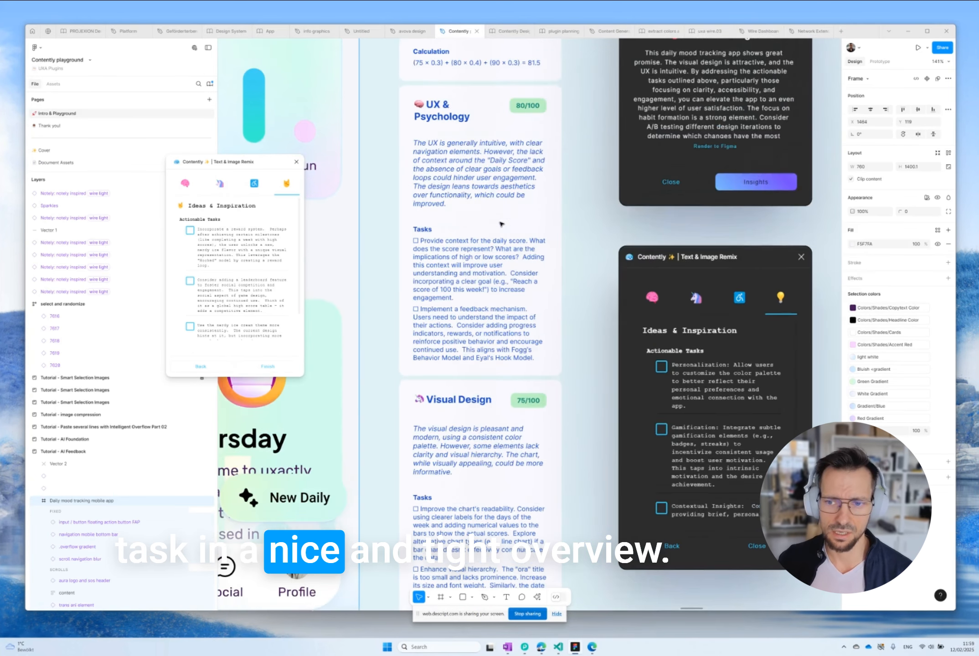
scroll(501, 224, down, 4)
scroll(501, 223, up, 1)
scroll(501, 223, down, 3)
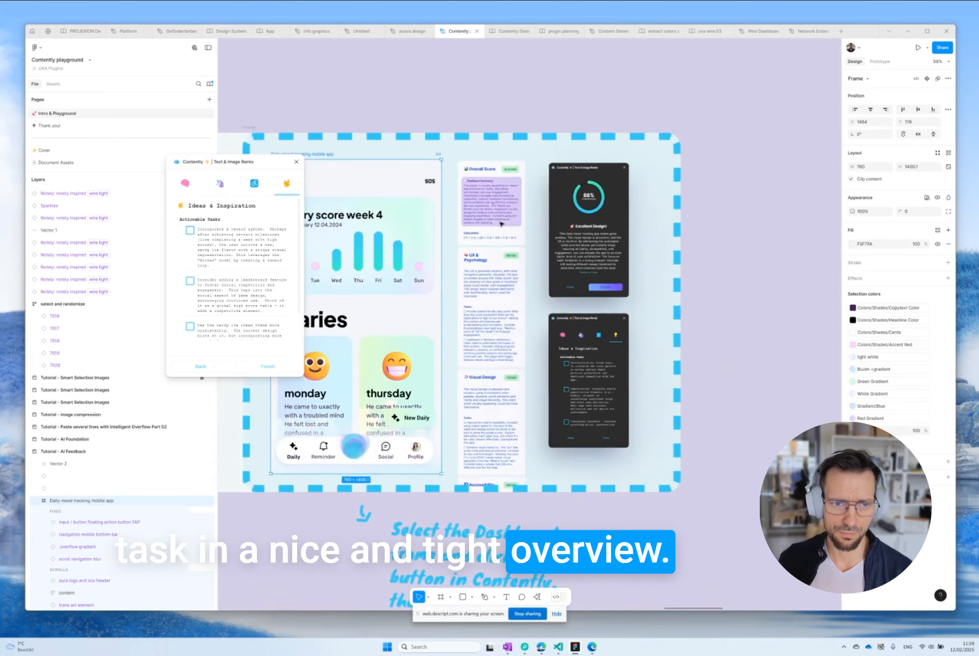
Close the feedback results and let the plugin's AI correct the spelling and grammar of the text card in the AI Foundation tutorial
scroll(501, 224, left, 20)
scroll(502, 223, right, 10)
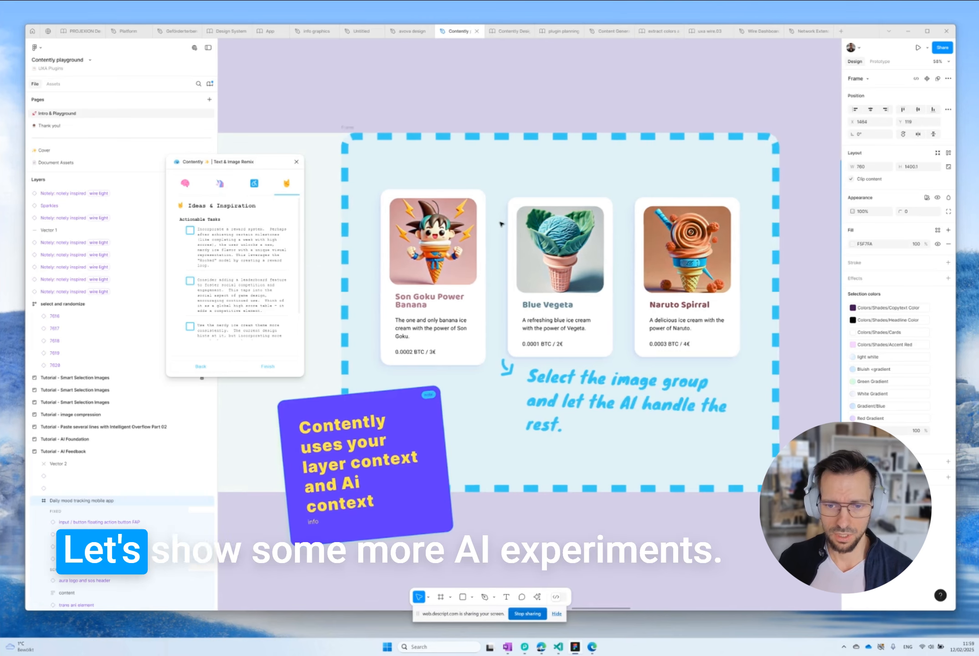
scroll(353, 377, left, 4)
scroll(352, 378, left, 15)
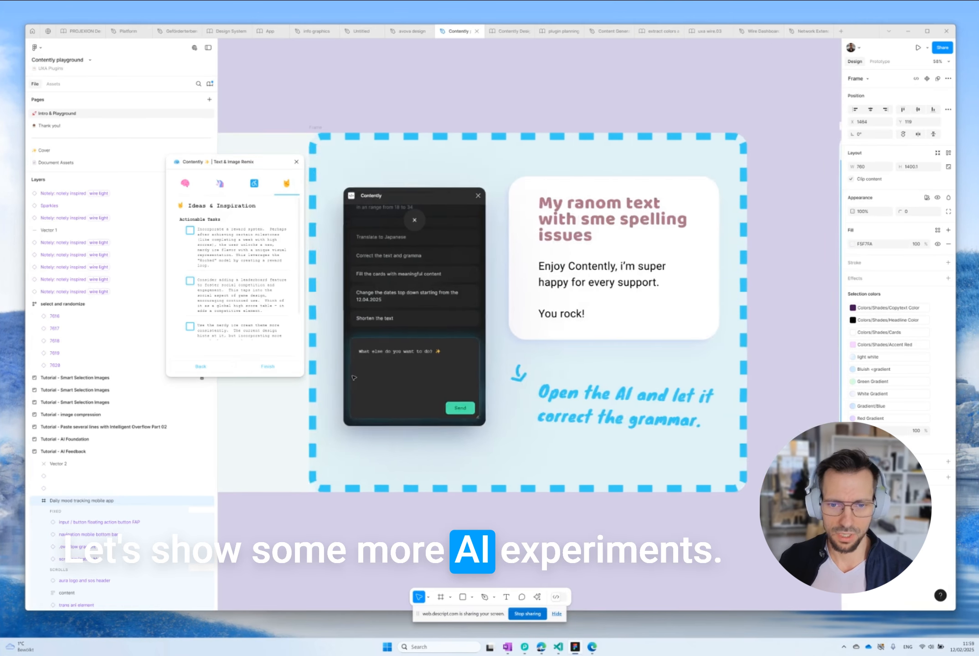
click(667, 235)
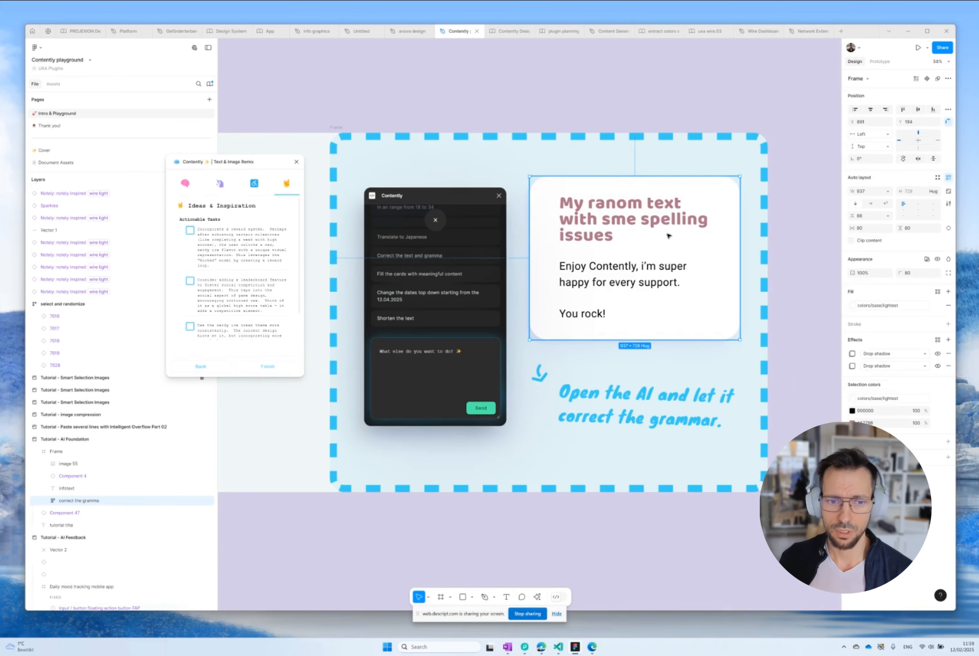
click(275, 362)
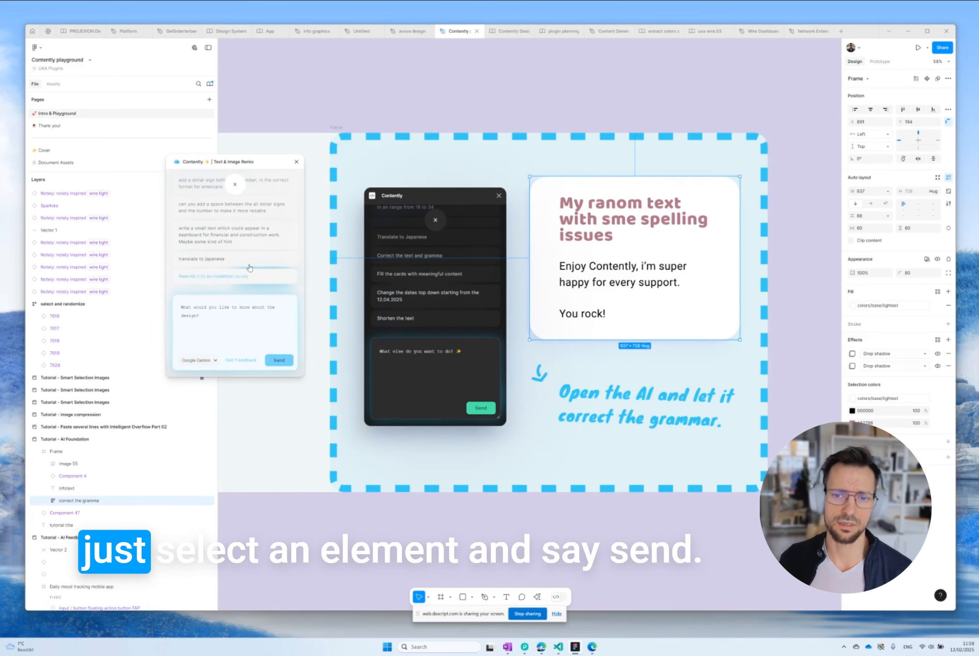
click(281, 363)
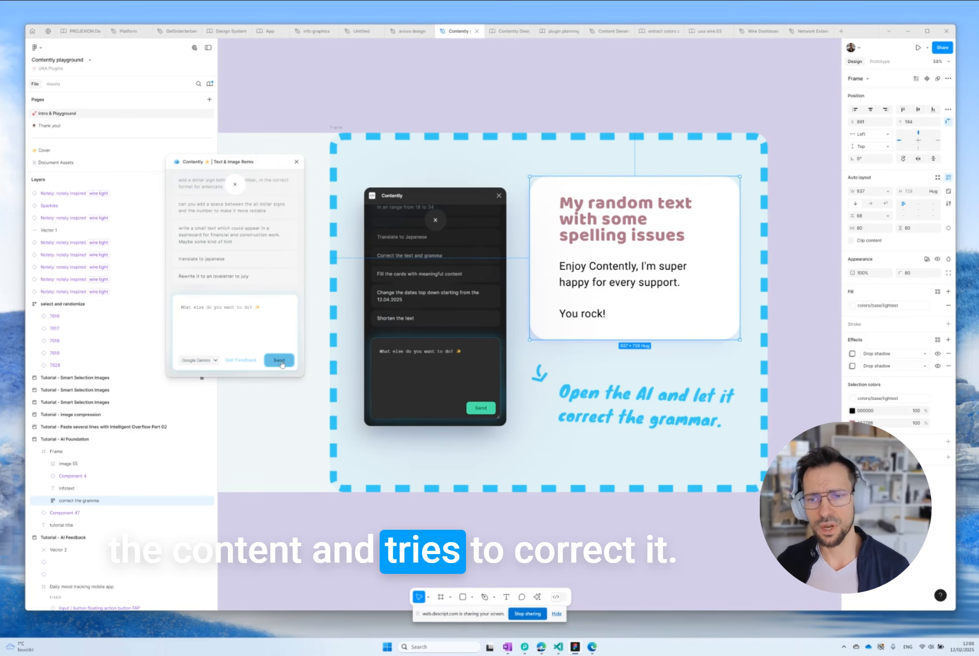
Translate the text card to Japanese by reusing the earlier "translate to japanese" prompt with Google Gemini
click(235, 322)
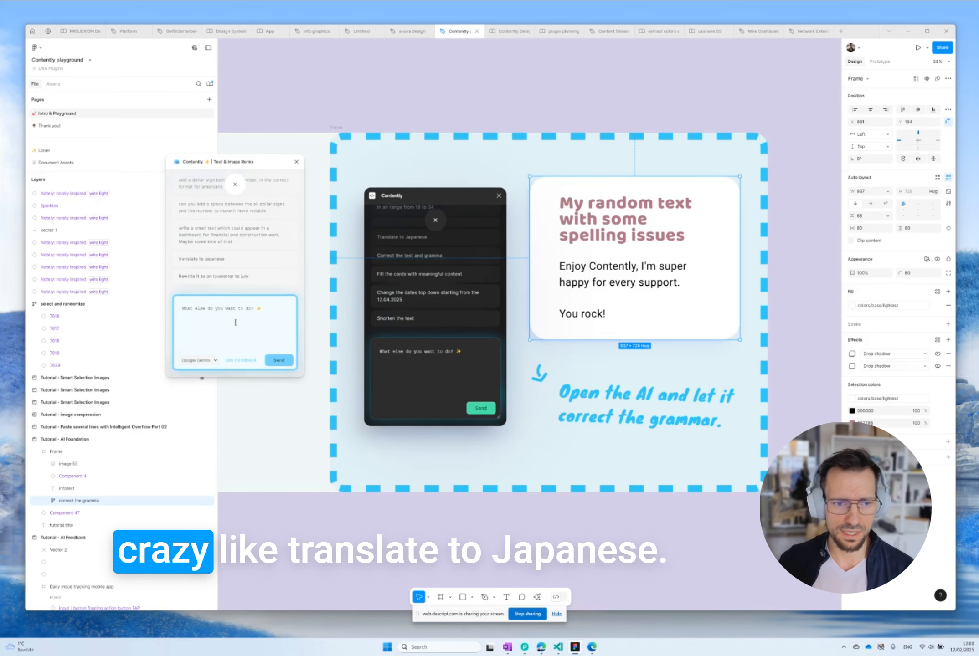
click(218, 265)
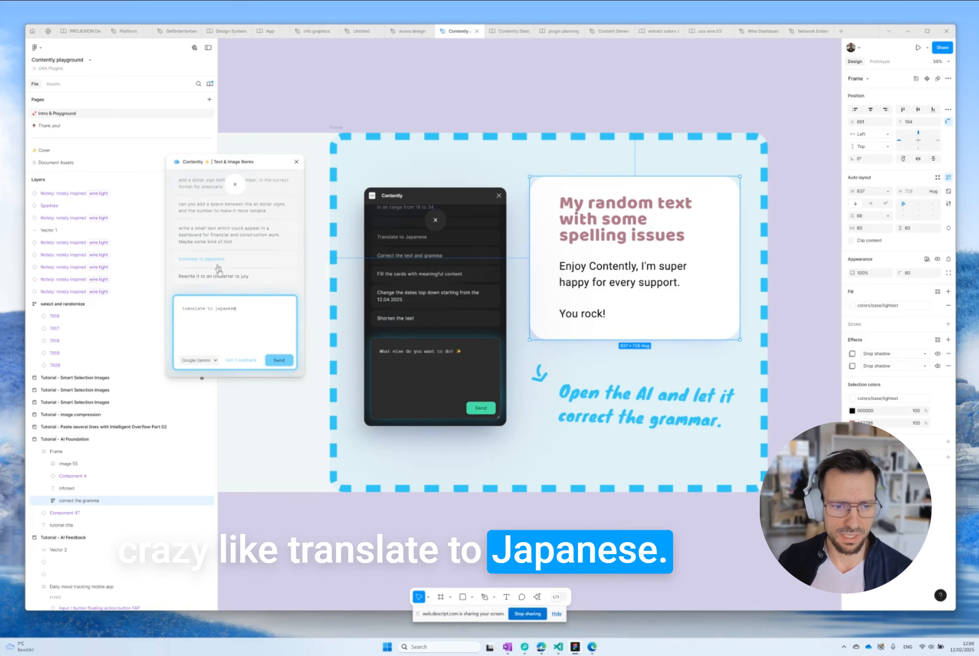
click(283, 360)
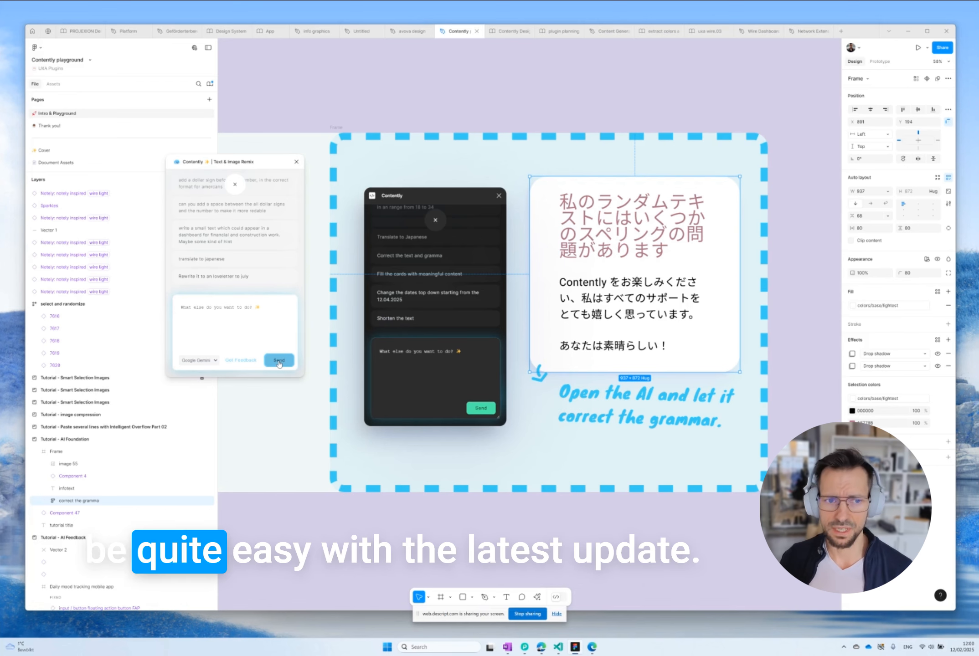
Look through the premium tutorials, covering the supported AI providers in AI Setup, AI Foundation and AI Feedback
scroll(451, 276, down, 5)
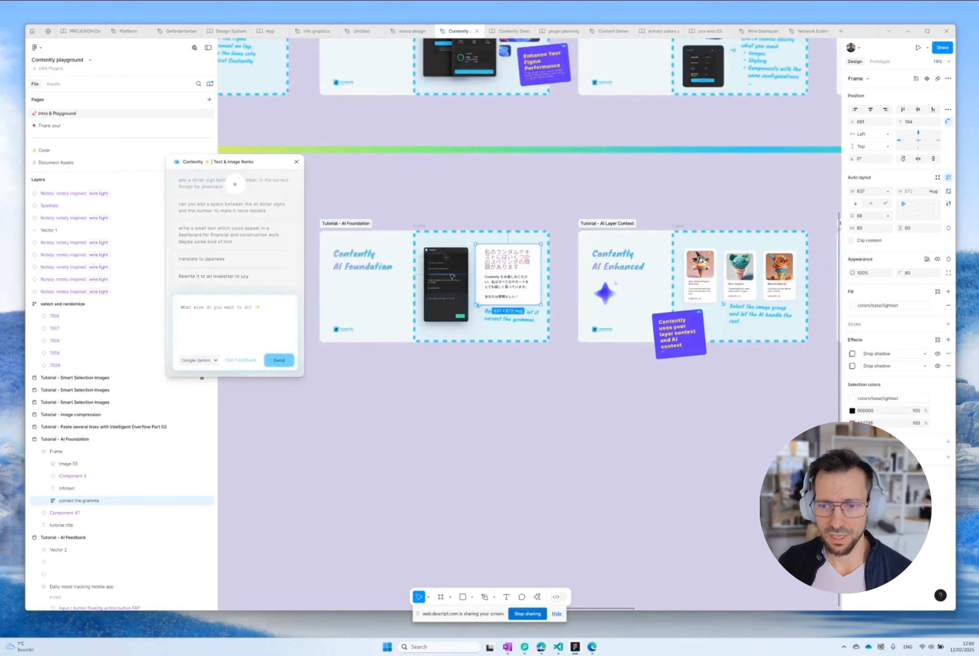
scroll(452, 276, left, 12)
scroll(452, 276, down, 1)
scroll(452, 276, up, 3)
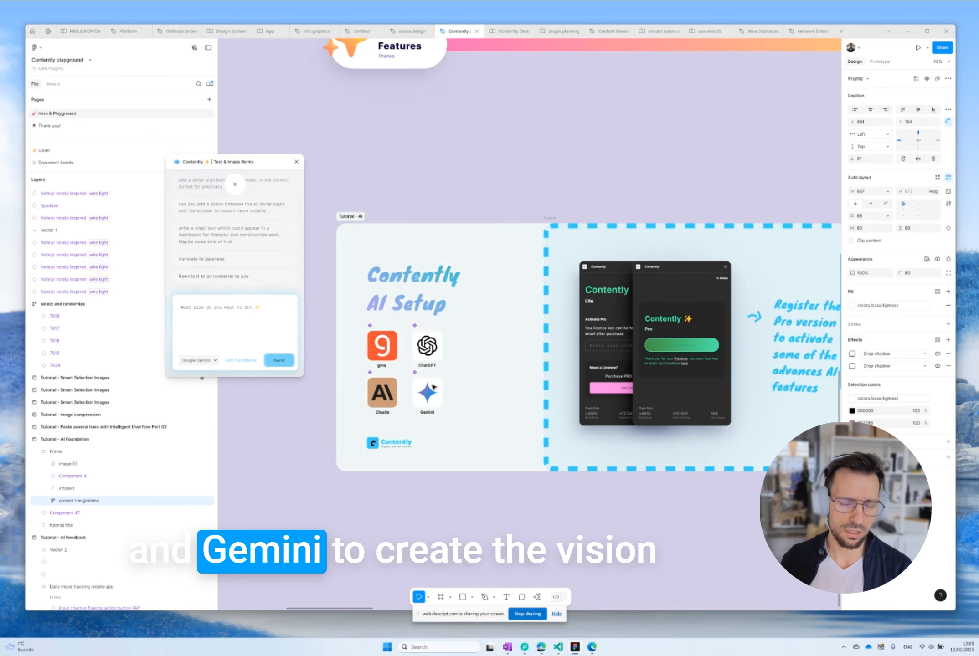
scroll(433, 386, right, 20)
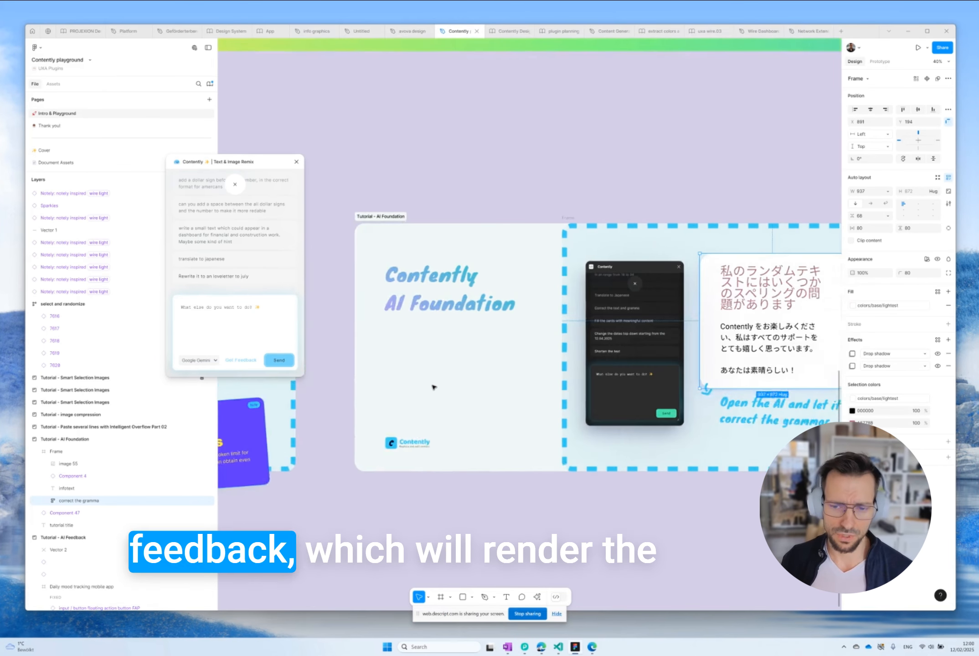
scroll(433, 386, right, 20)
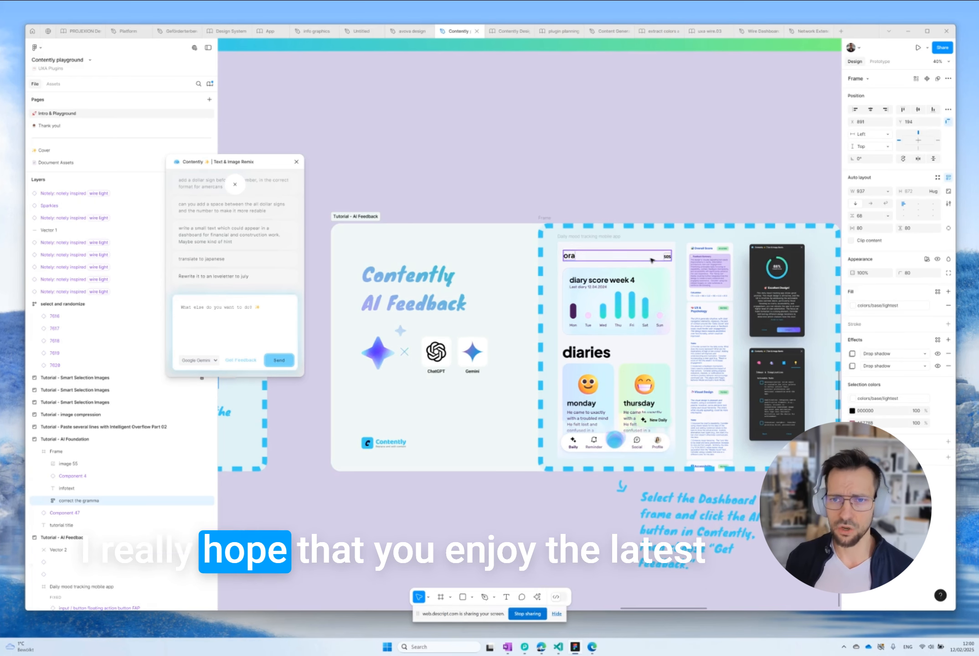
Survey the remaining playground tutorials, including Smart Templates, the auto grouping examples and Image compression
scroll(652, 259, up, 10)
scroll(651, 260, right, 15)
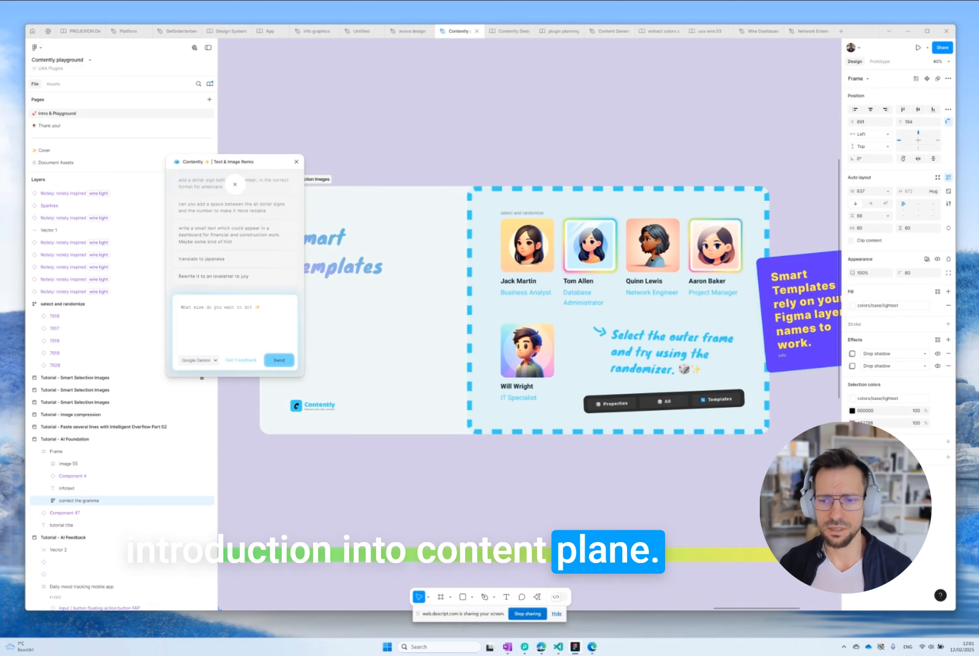
scroll(652, 261, down, 5)
scroll(651, 260, left, 15)
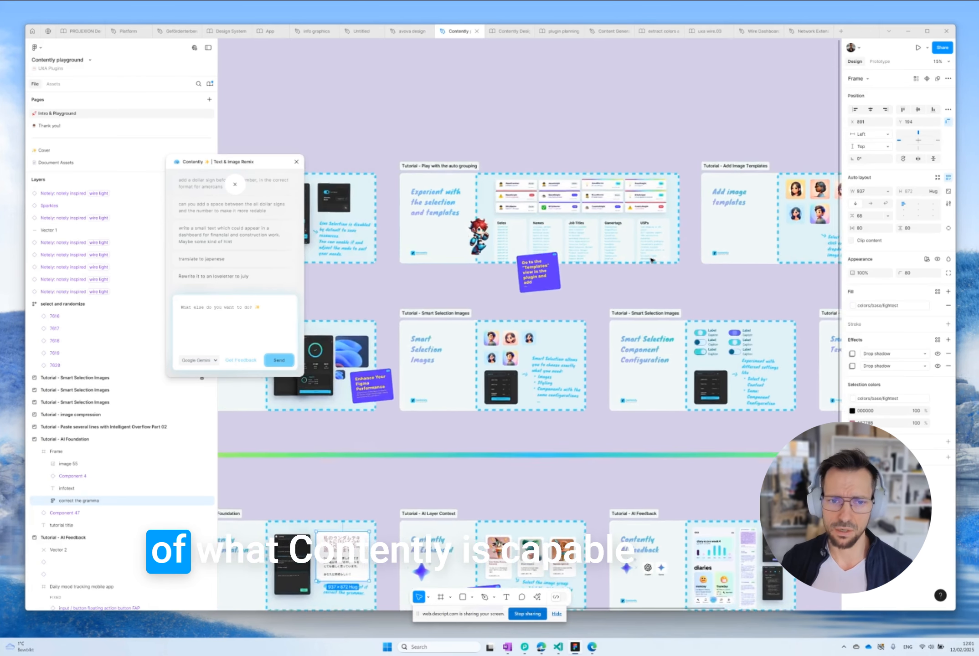
scroll(480, 407, up, 5)
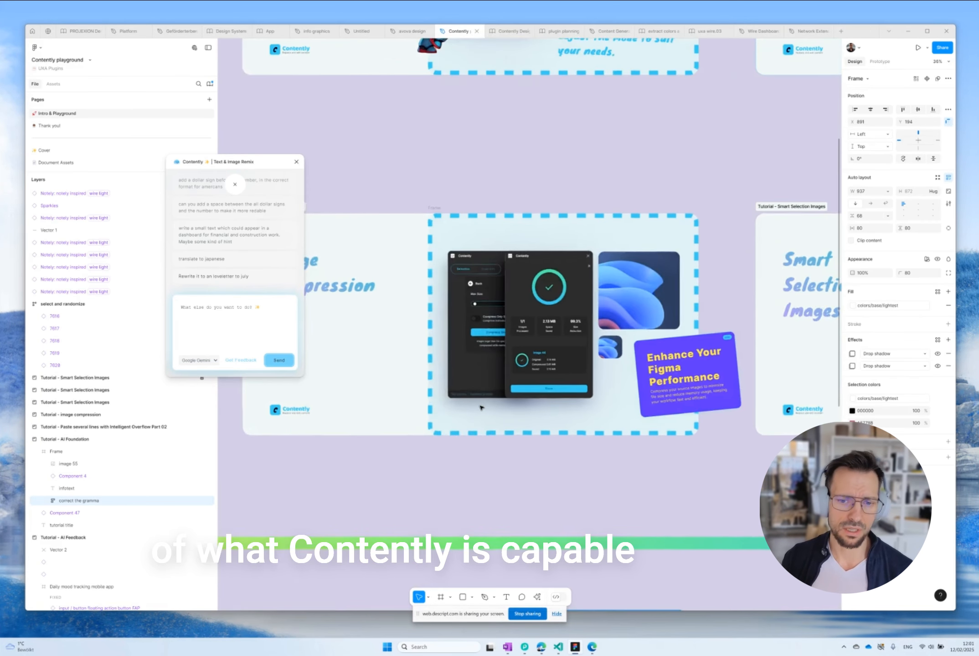
scroll(480, 407, down, 5)
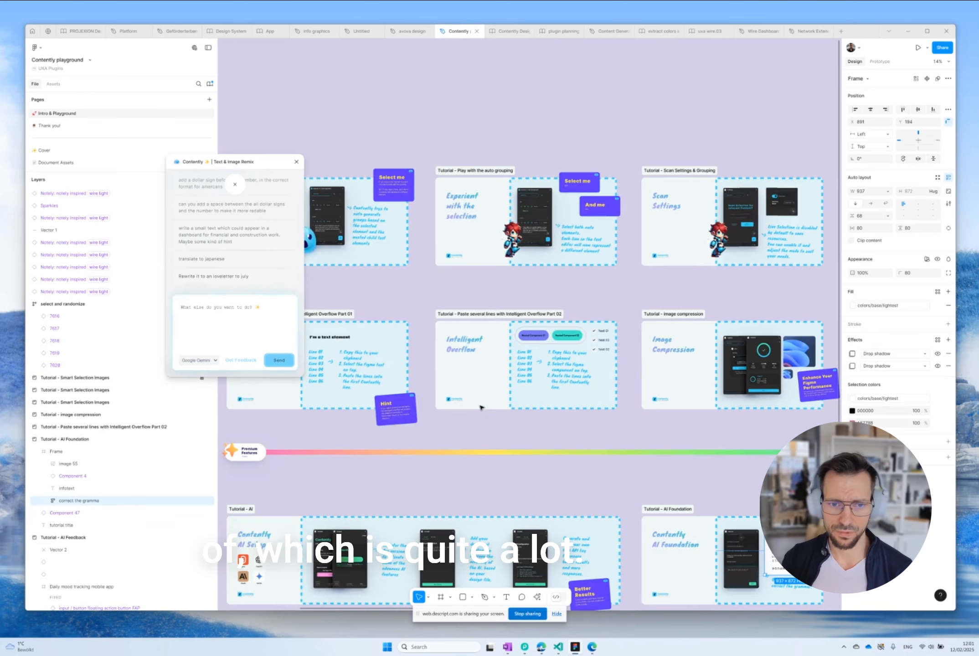
scroll(480, 407, up, 6)
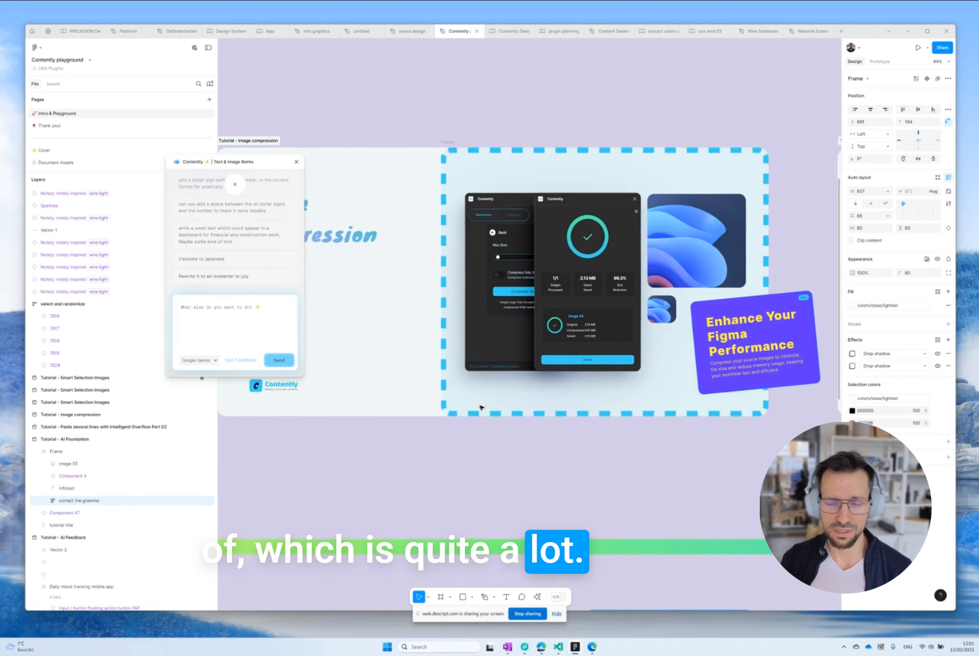